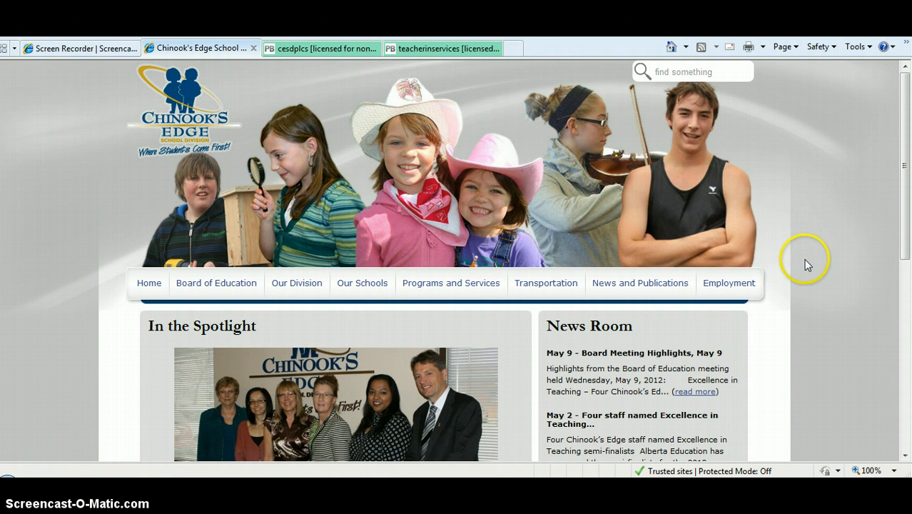
- Open the CESD Google and Gmail sign-in page from the Staff and Student Resources quick links on the school division site
scroll(805, 264, "down", 4)
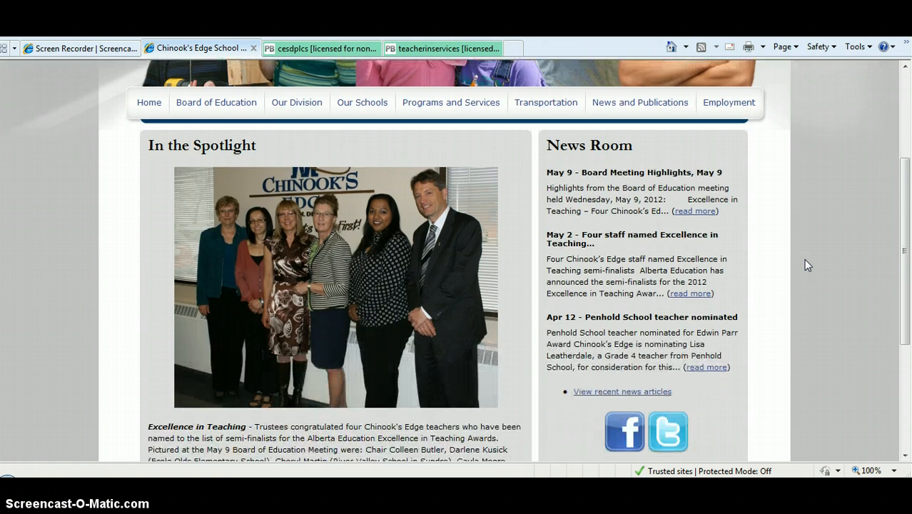
scroll(803, 258, "down", 1)
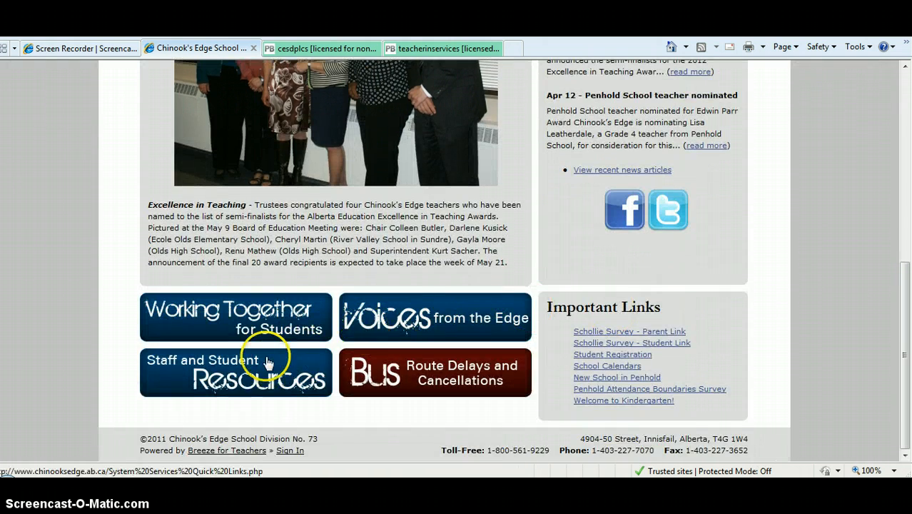
left_click(250, 378)
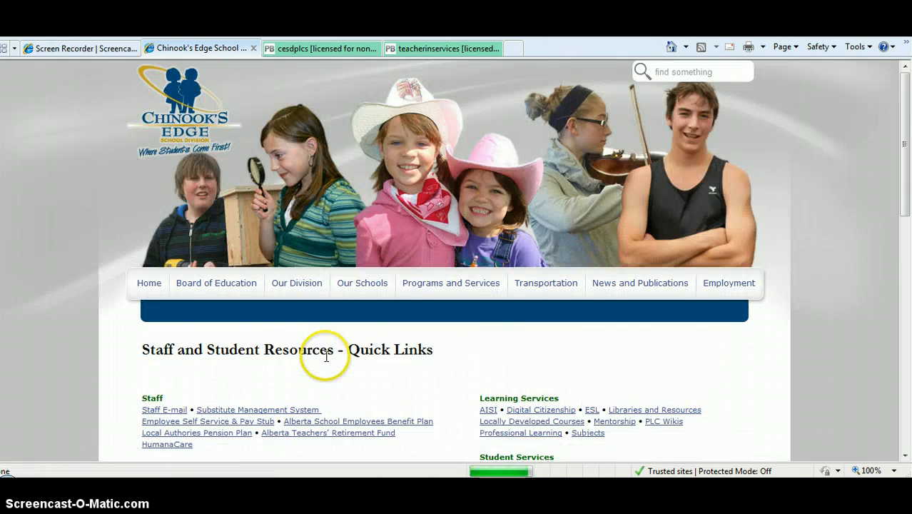
scroll(325, 357, "down", 3)
scroll(325, 361, "down", 2)
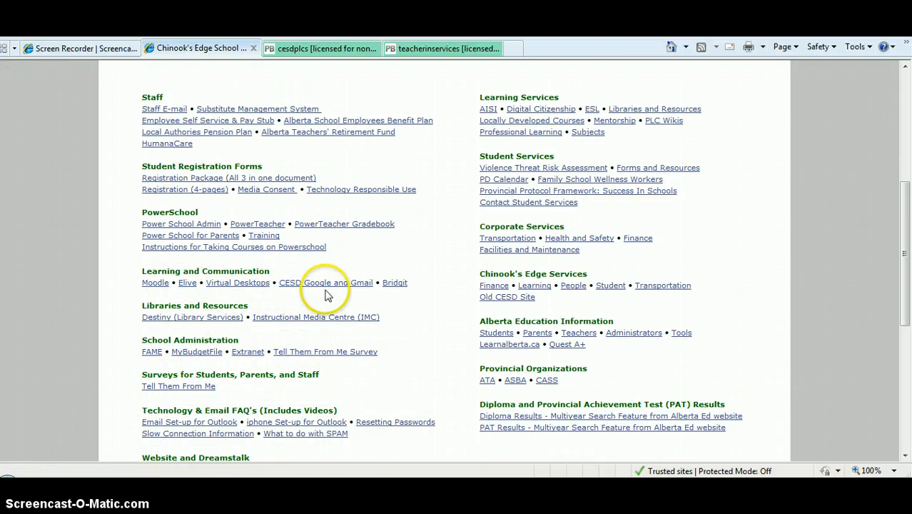
left_click(308, 286)
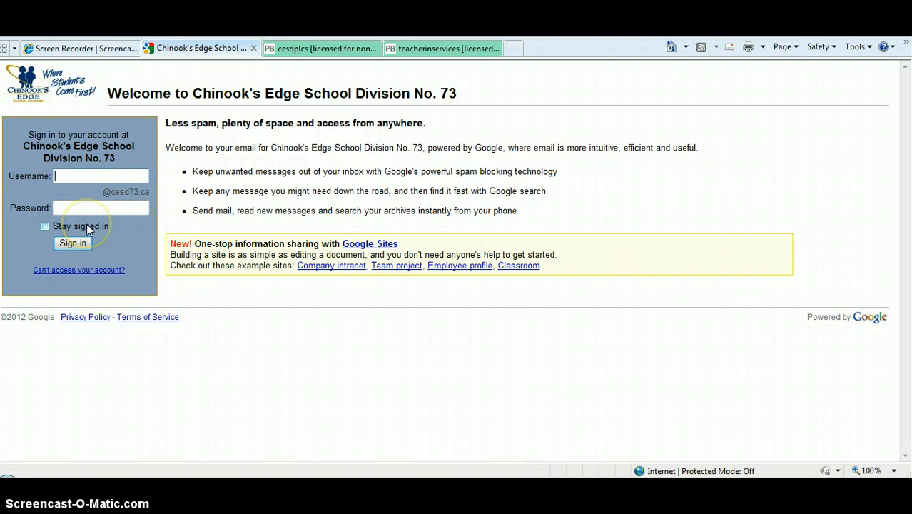
- Sign in to the school division's Google account with the account username and password
left_click(65, 176)
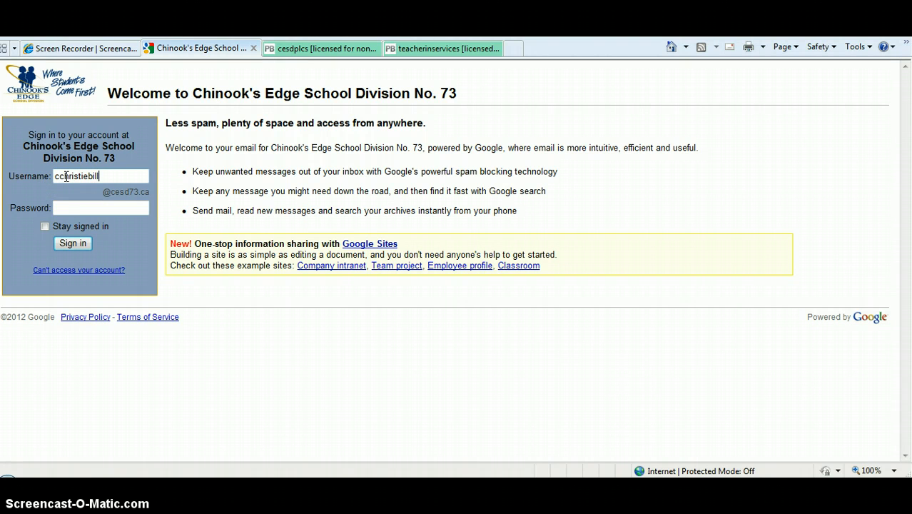
key("Tab")
type("*")
right_click(66, 176)
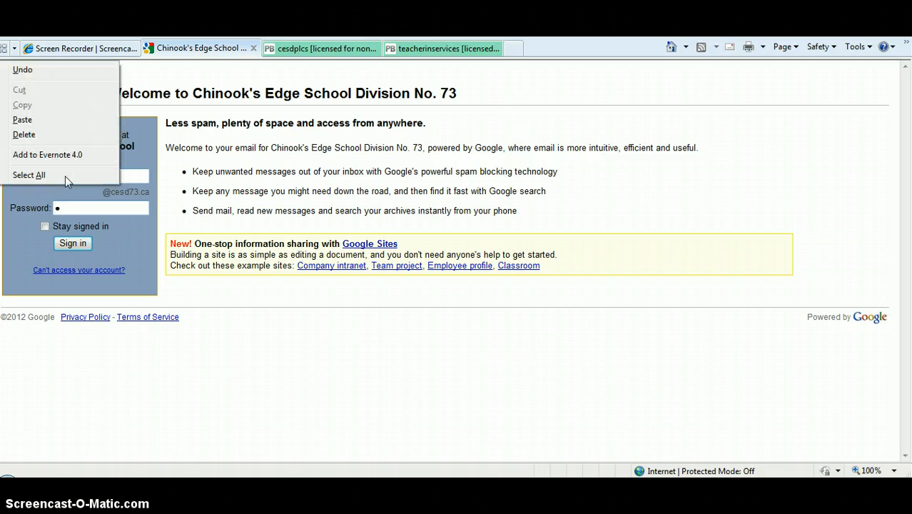
left_click(70, 204)
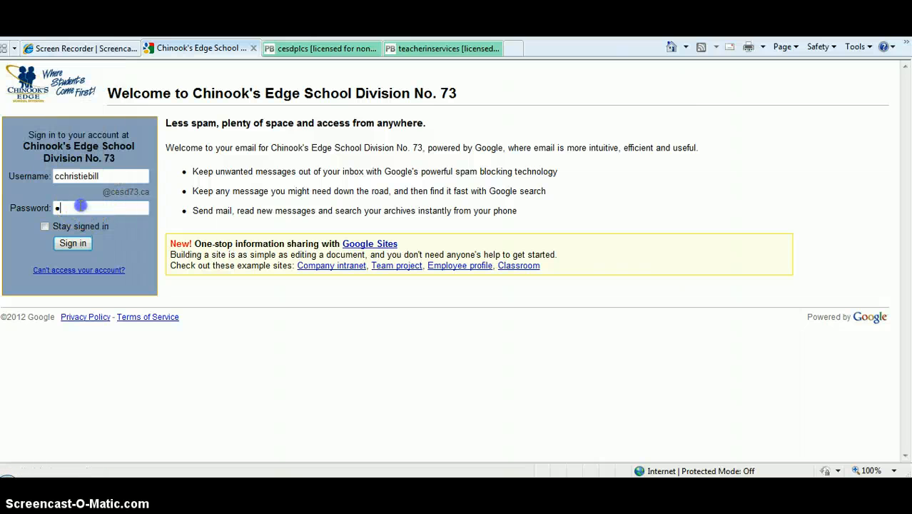
type("•••••••••")
left_click(71, 244)
left_click(545, 279)
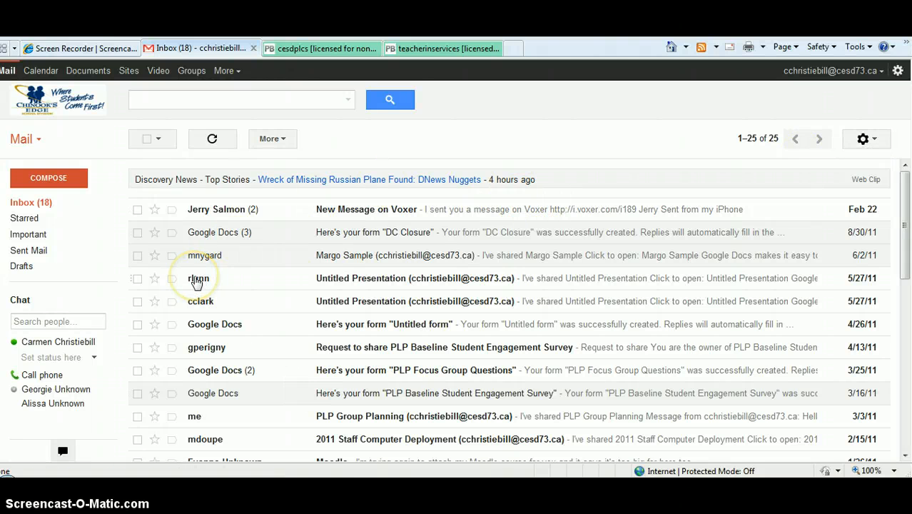
- View the account's weekly calendar in a maximised window and close it again
mouse_move(197, 280)
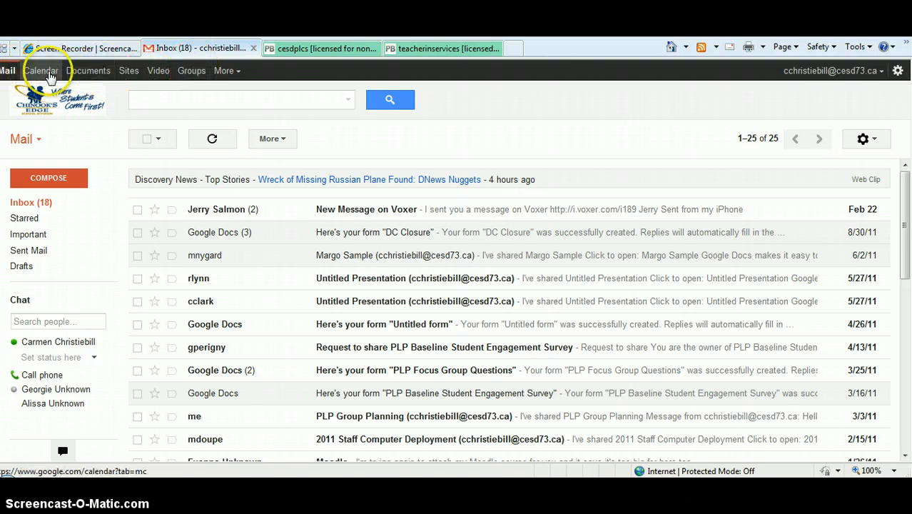
left_click(41, 70)
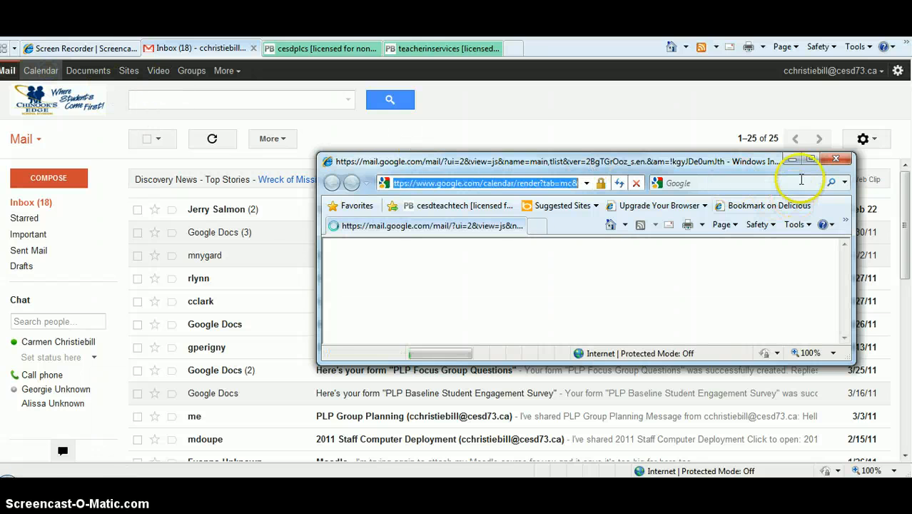
left_click(809, 159)
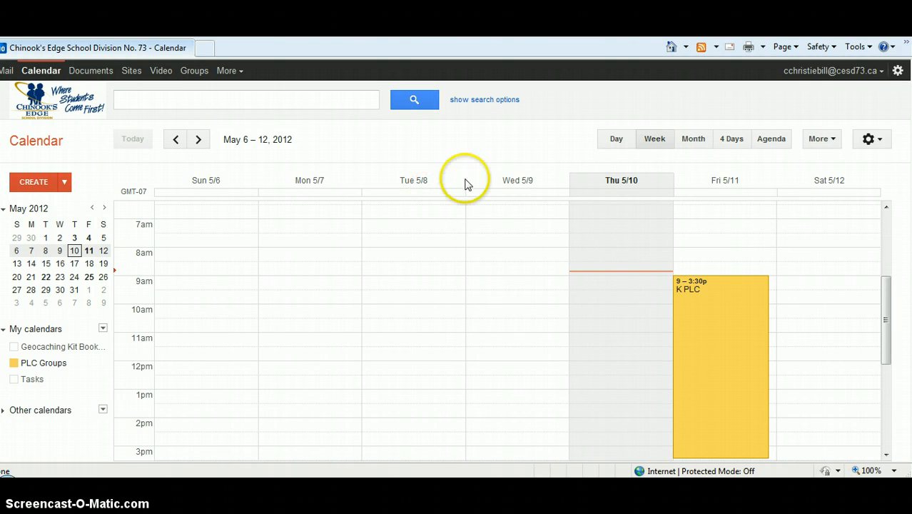
left_click(630, 146)
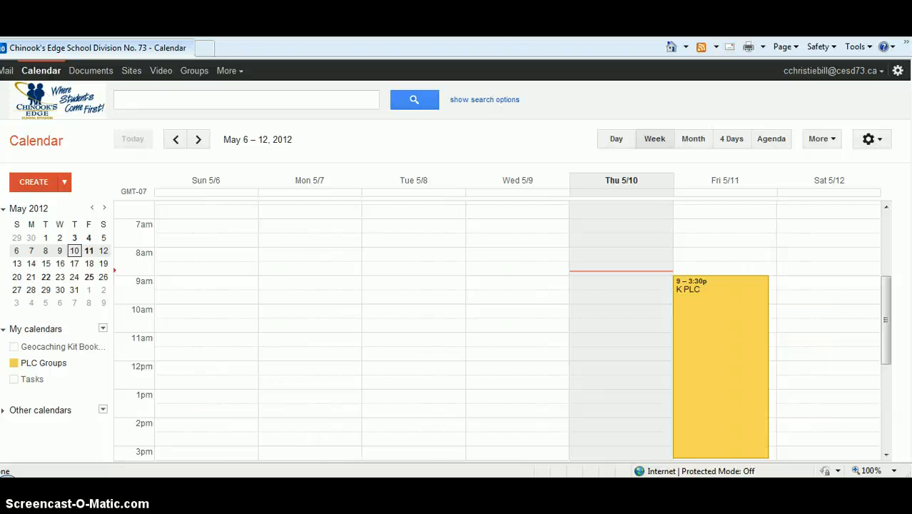
key("alt+F4")
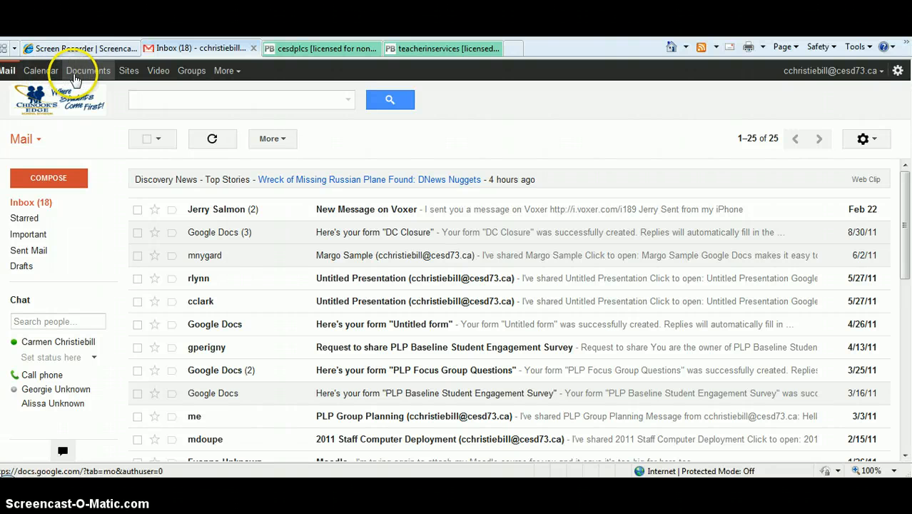
- Open the account's Google Docs file list in a maximised window
left_click(88, 73)
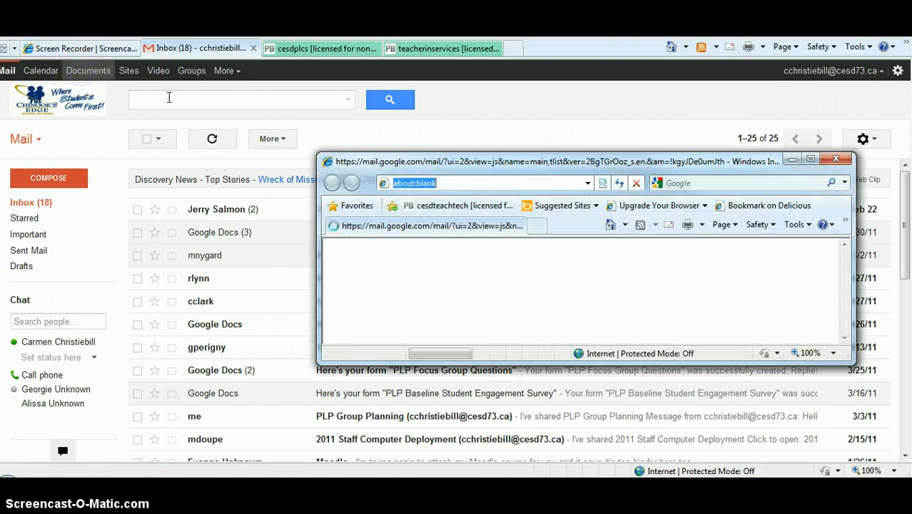
left_click(812, 160)
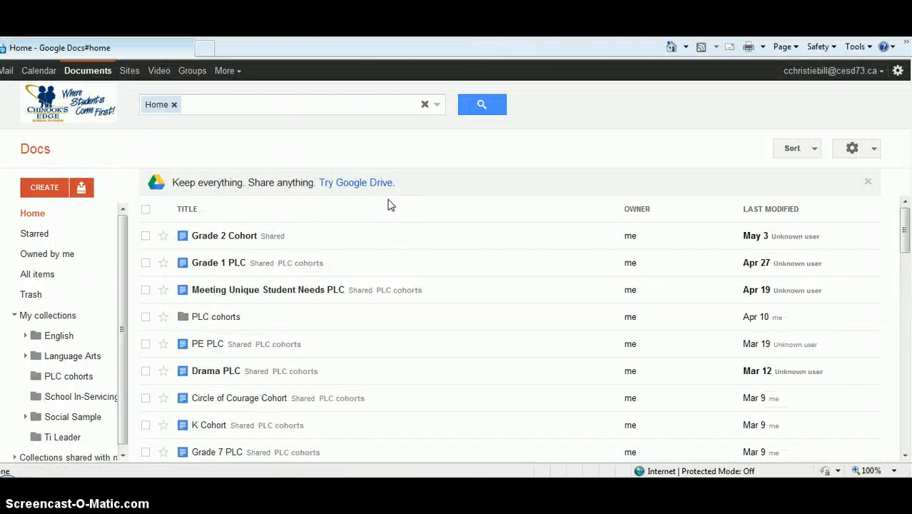
left_click(386, 183)
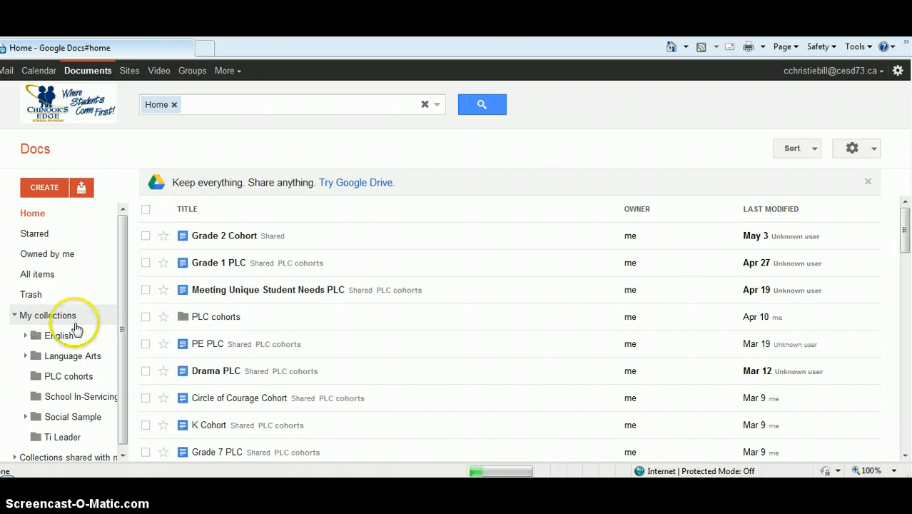
- Create a new blank text document and maximise its window
left_click(47, 191)
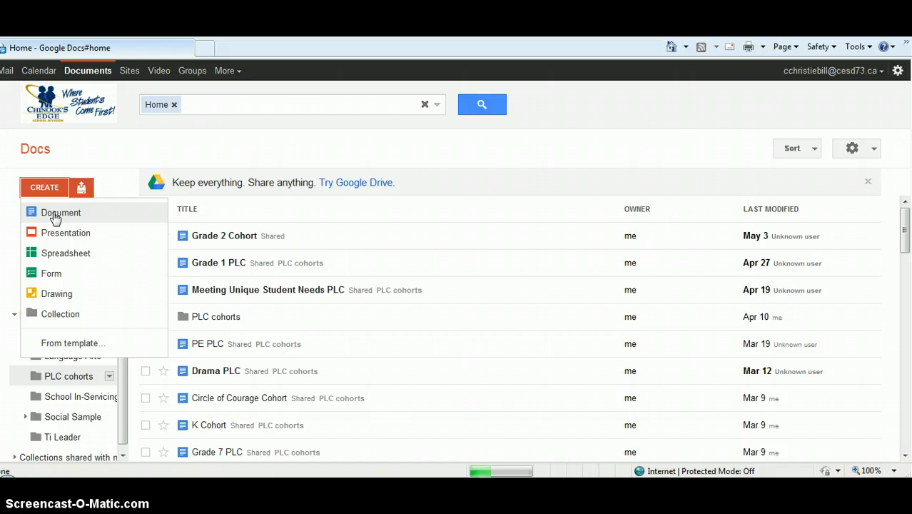
left_click(56, 218)
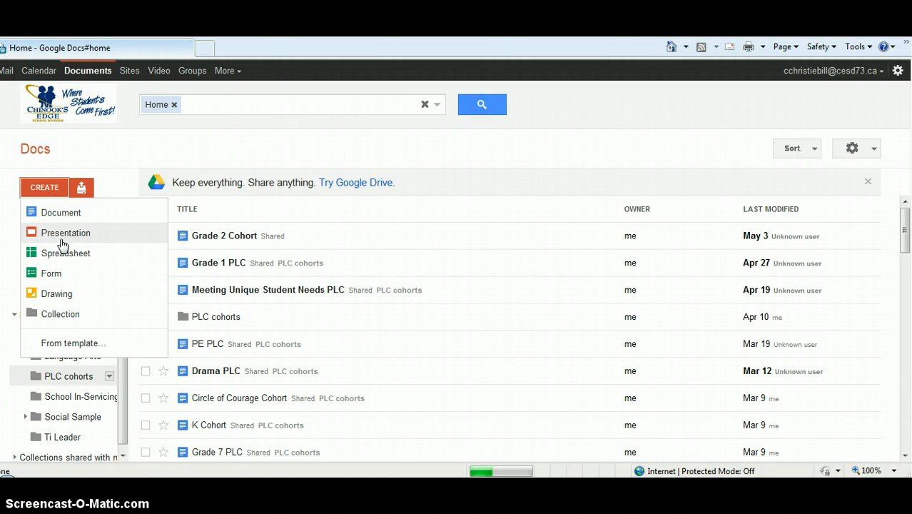
left_click(49, 236)
left_click(78, 261)
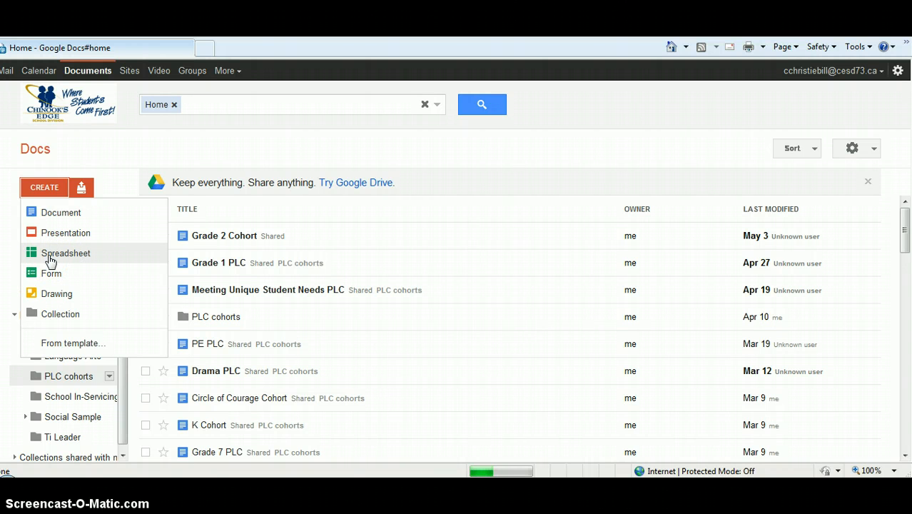
left_click(46, 258)
left_click(48, 258)
left_click(63, 254)
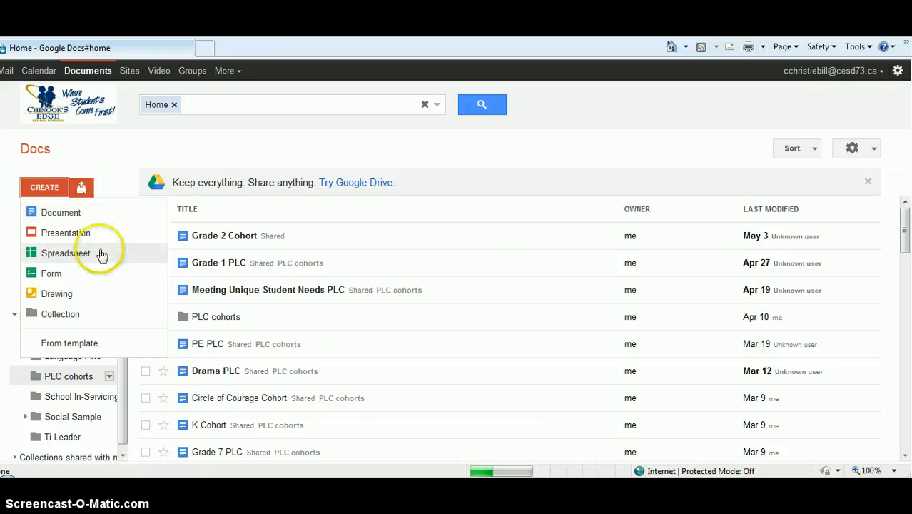
left_click(78, 302)
left_click(77, 299)
left_click(73, 212)
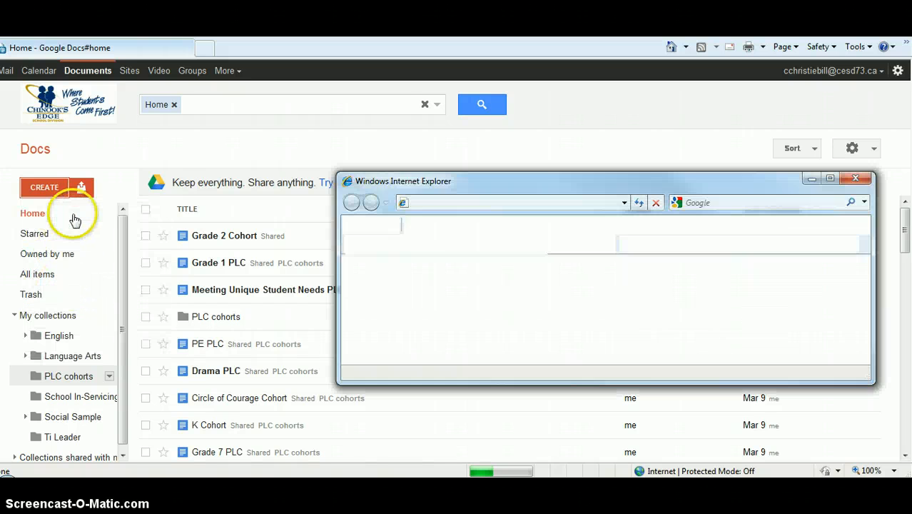
left_click(831, 177)
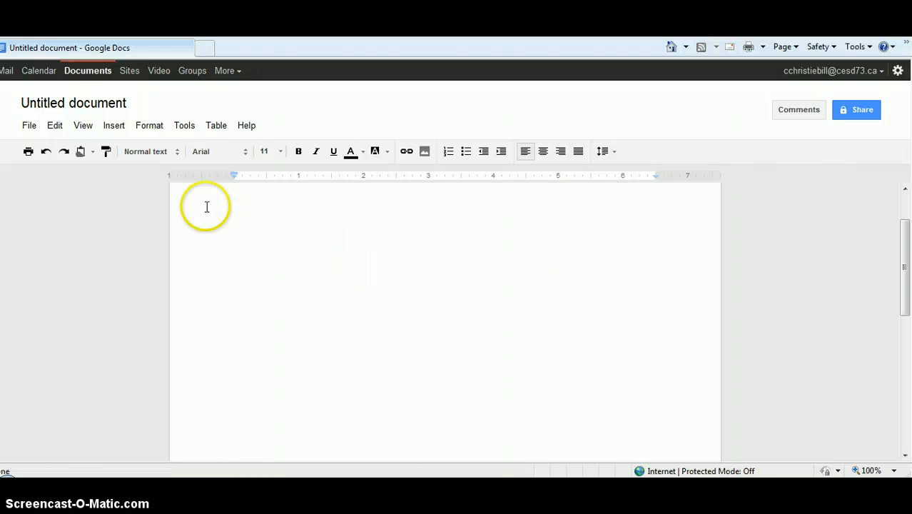
- Rename the untitled document as "Sample"
left_click(41, 105)
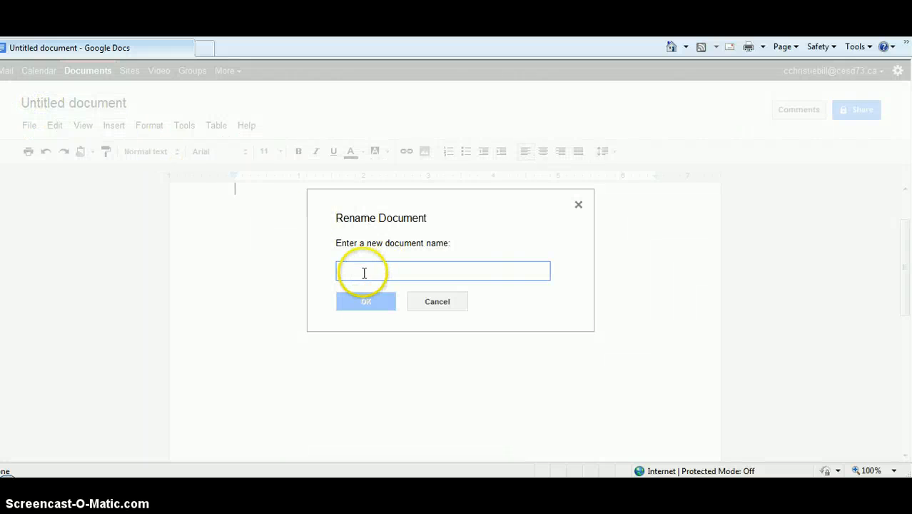
type("Sample")
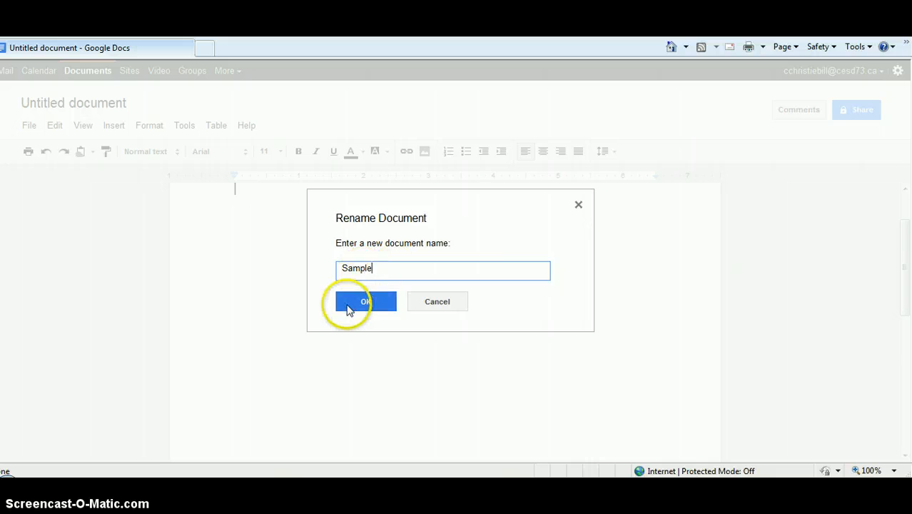
left_click(346, 302)
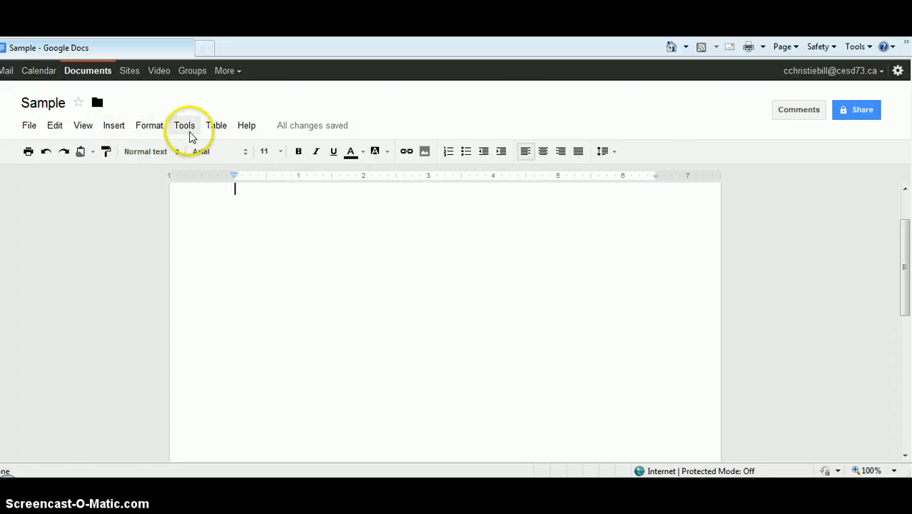
- Insert a two-column table of about 15 rows into the blank document
left_click(218, 127)
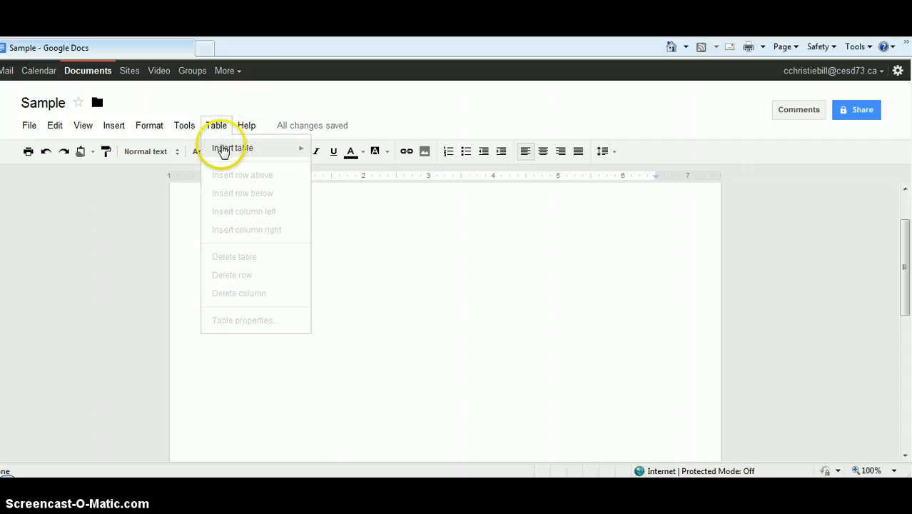
mouse_move(271, 155)
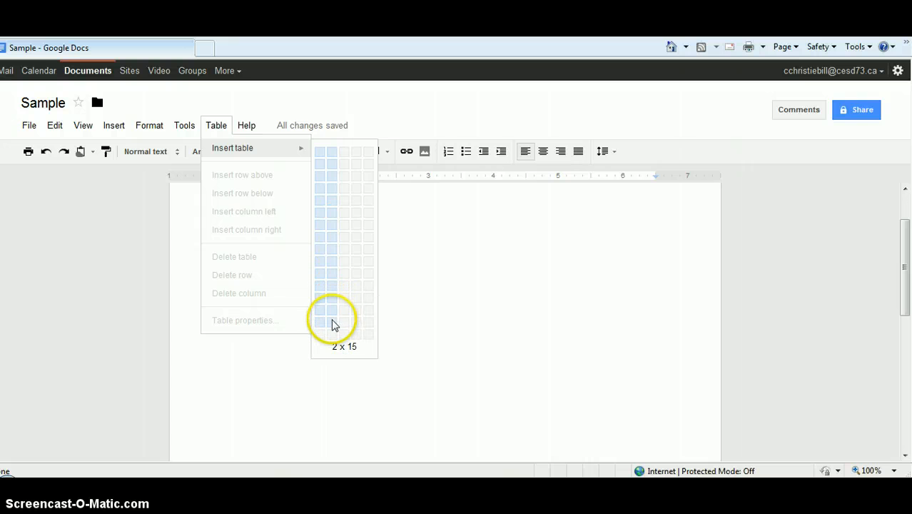
left_click(333, 334)
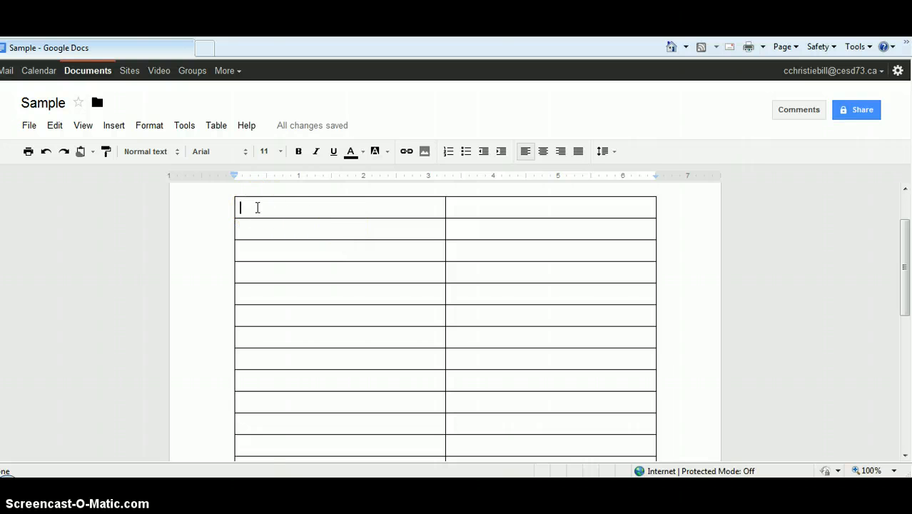
- Enter the headings "Teacher" and "Number of Participants" in the table's first row
type("Teacher")
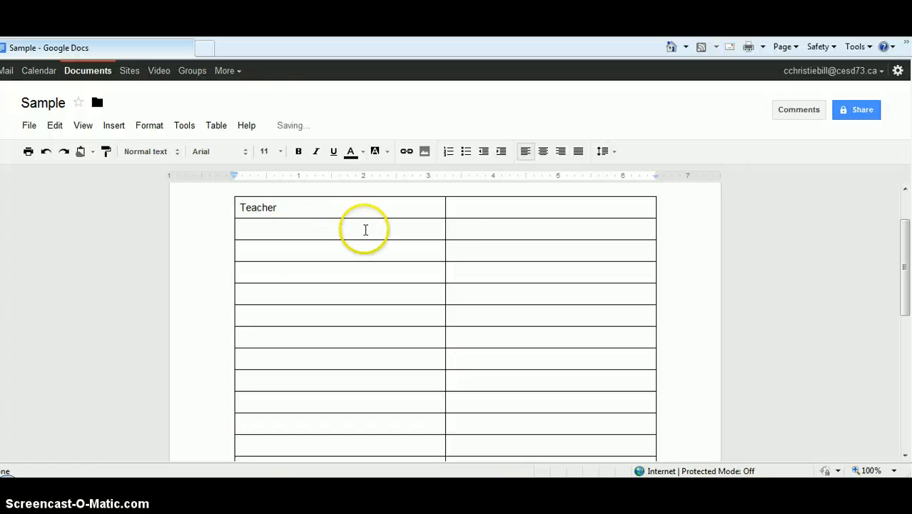
left_click(471, 216)
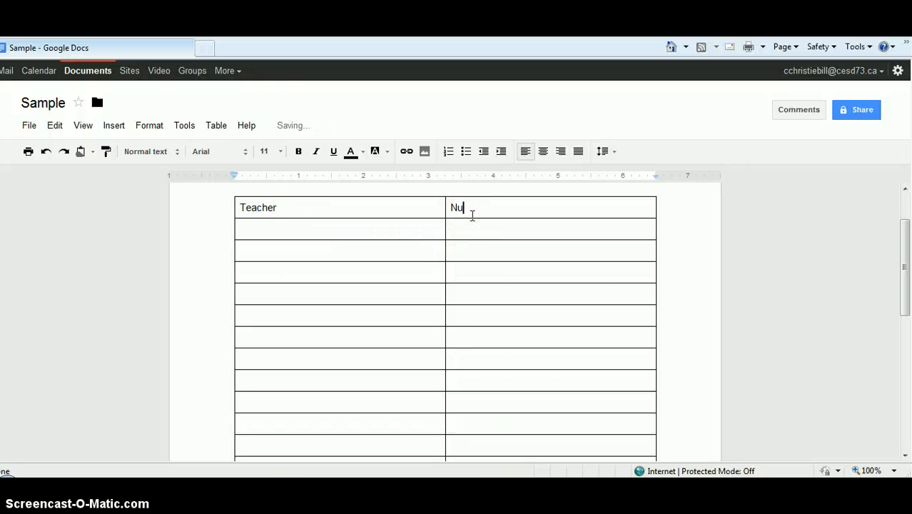
key("BackSpace")
- Replace the first column's heading with "School"
left_click_drag(285, 208, 229, 207)
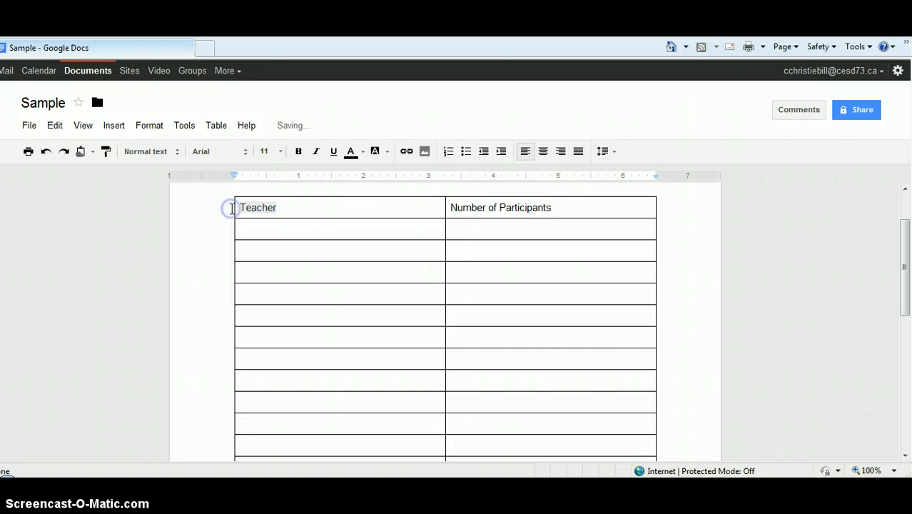
type("School")
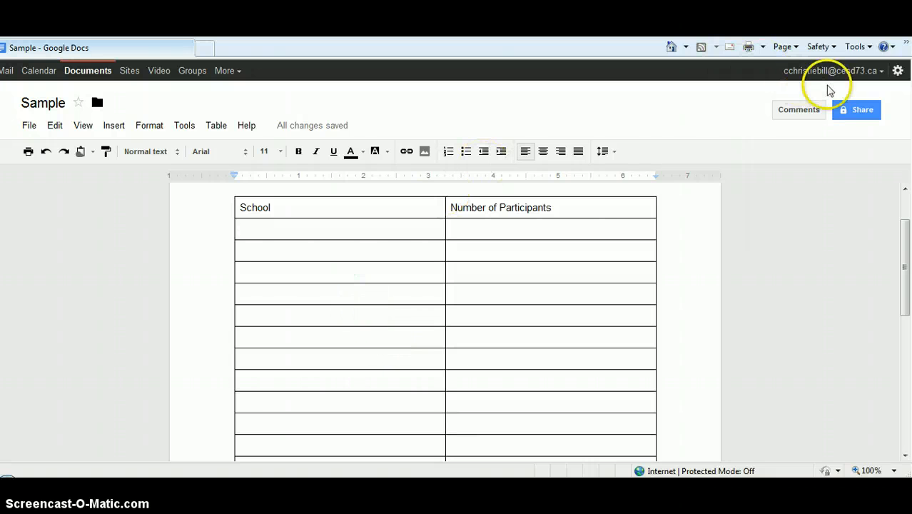
- Check who has access to the Sample document
mouse_move(867, 115)
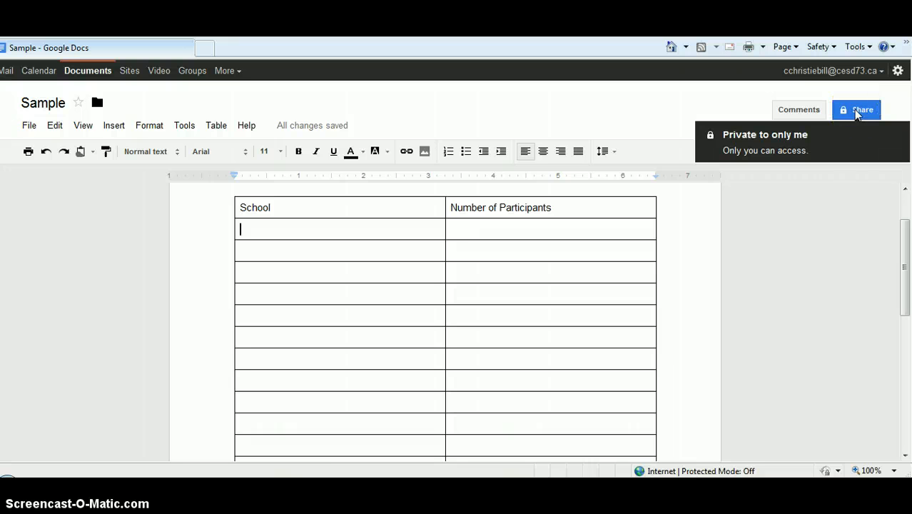
- Open the sharing settings of the Sample document
left_click(855, 111)
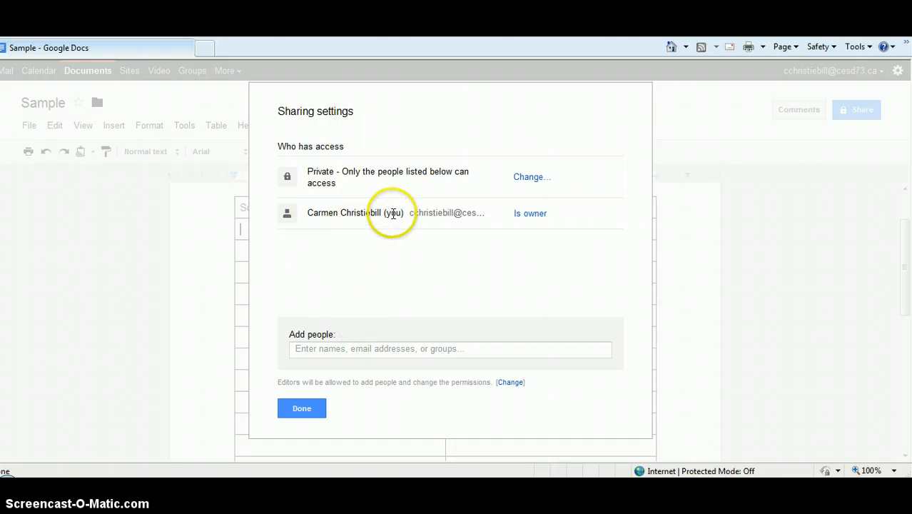
left_click(305, 349)
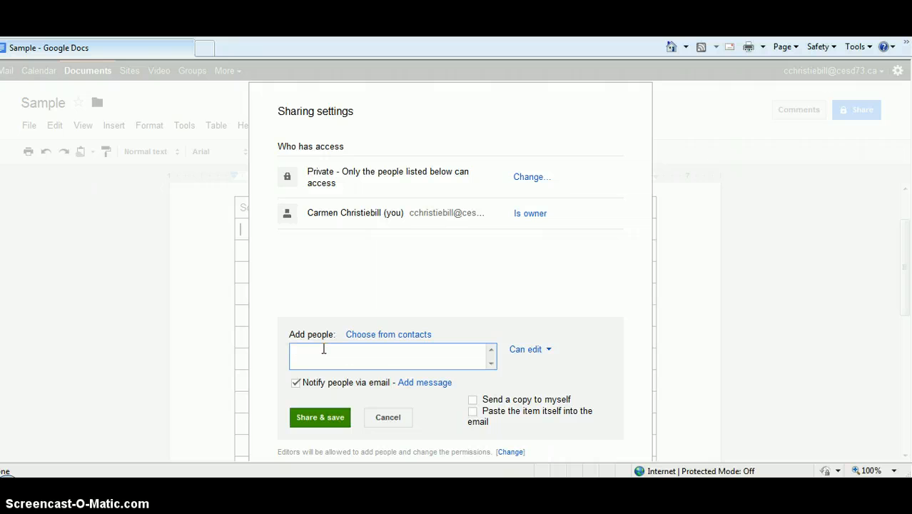
type("carmen")
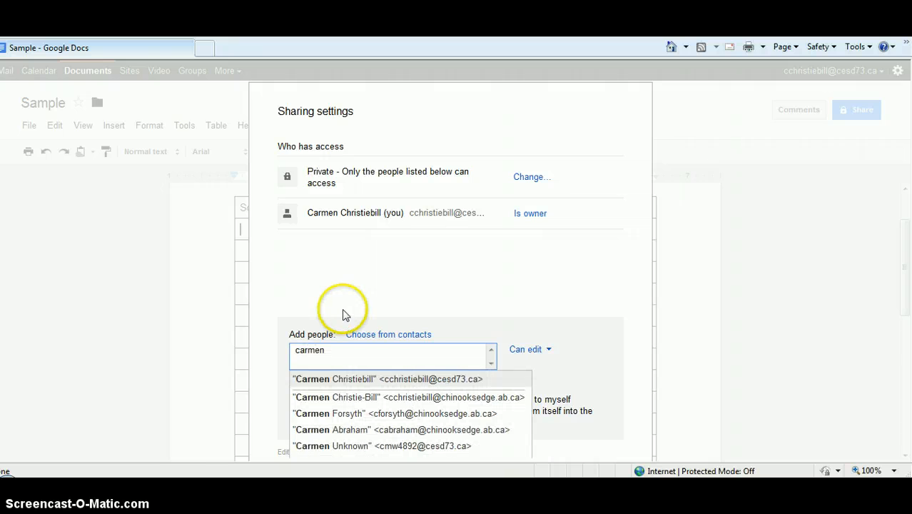
left_click(372, 379)
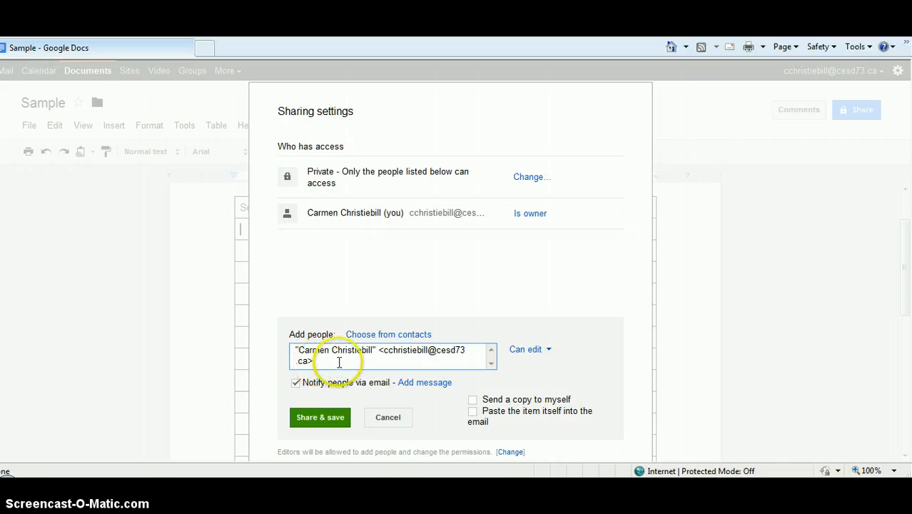
left_click_drag(356, 358, 298, 348)
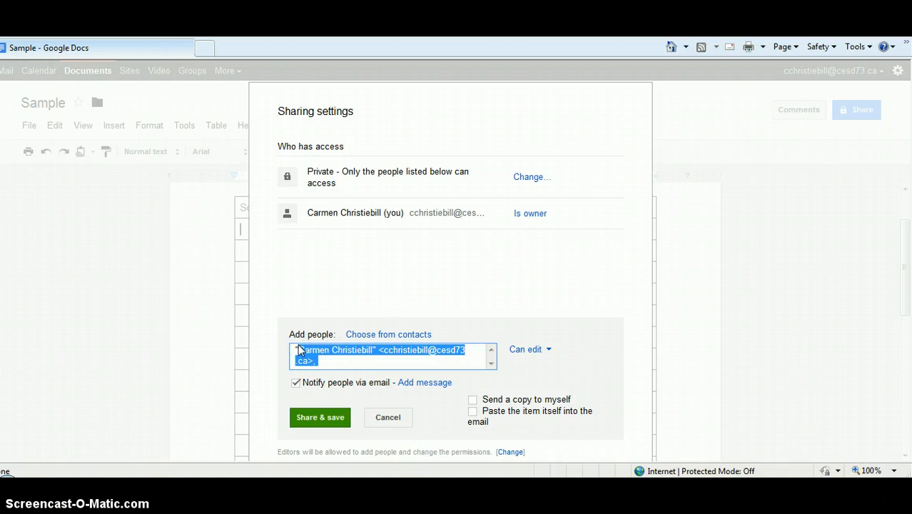
key("BackSpace")
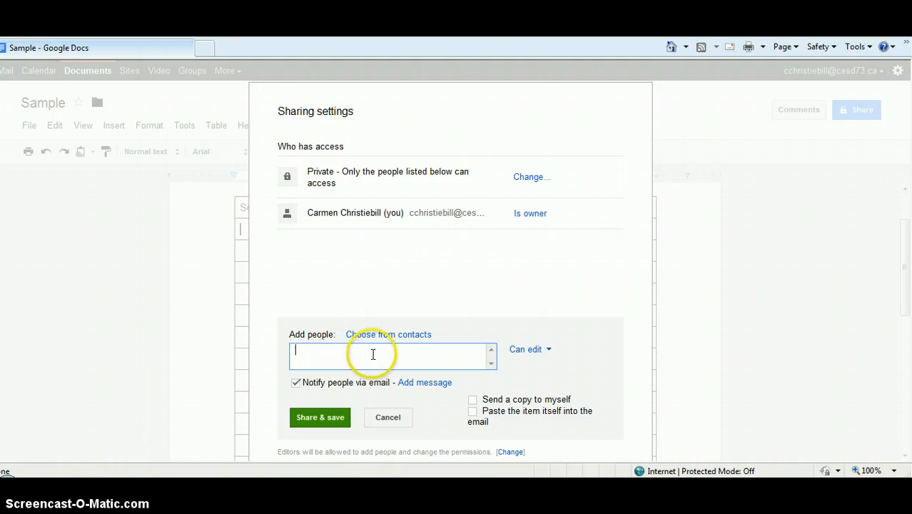
left_click(421, 404)
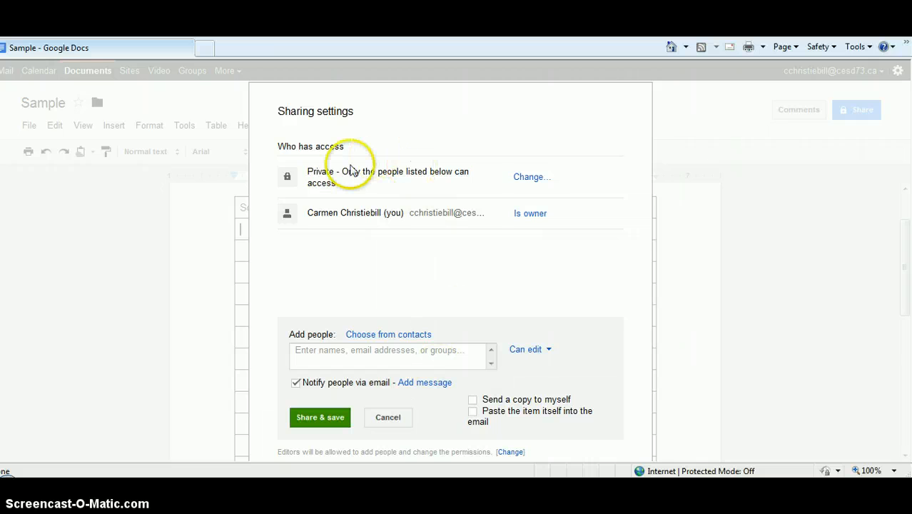
- Set the document's visibility to "Anyone with the link" with "Can edit" access, save it, and copy the sharing link
left_click(531, 178)
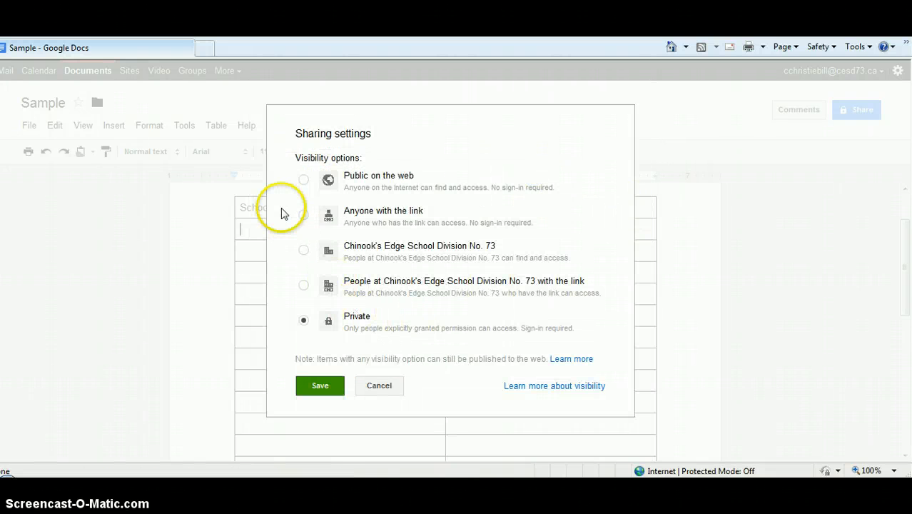
left_click(303, 214)
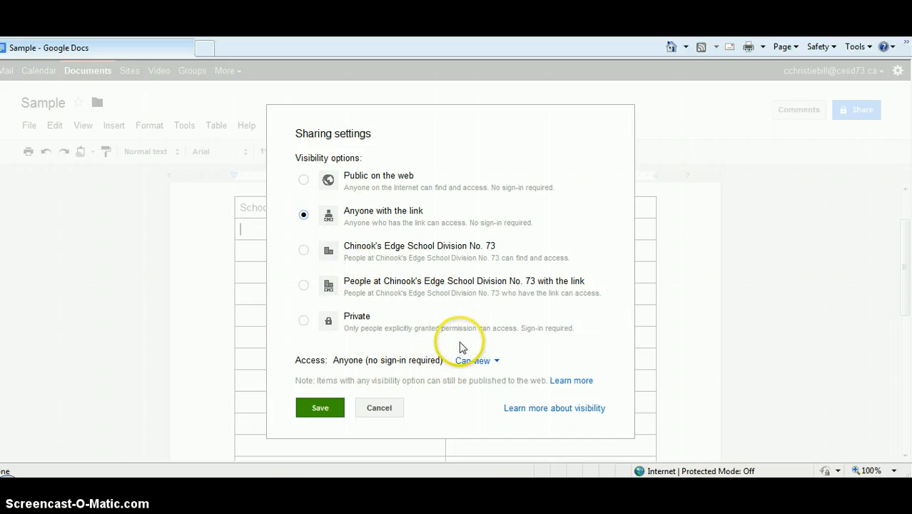
left_click(495, 362)
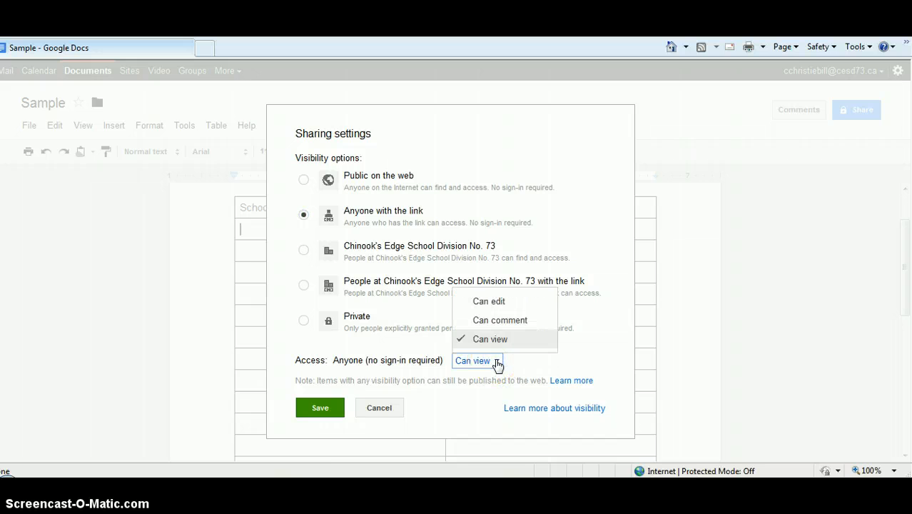
left_click(499, 303)
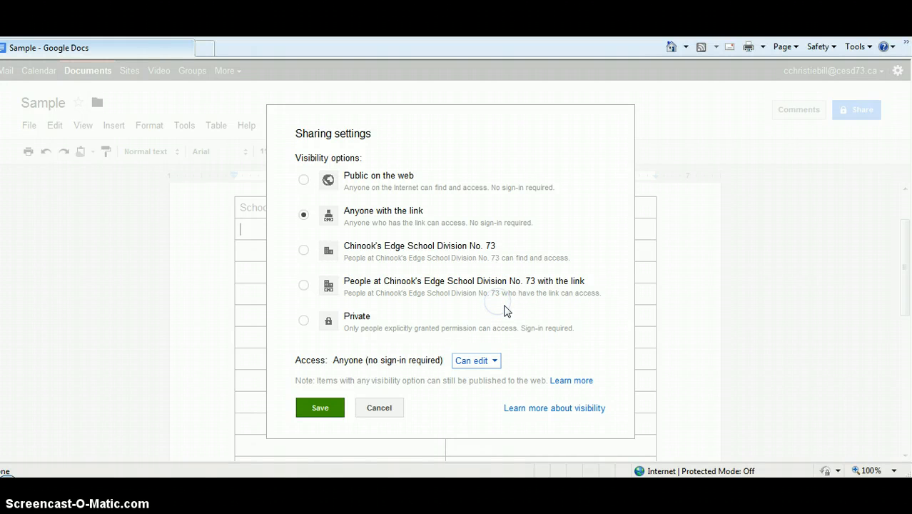
left_click(320, 407)
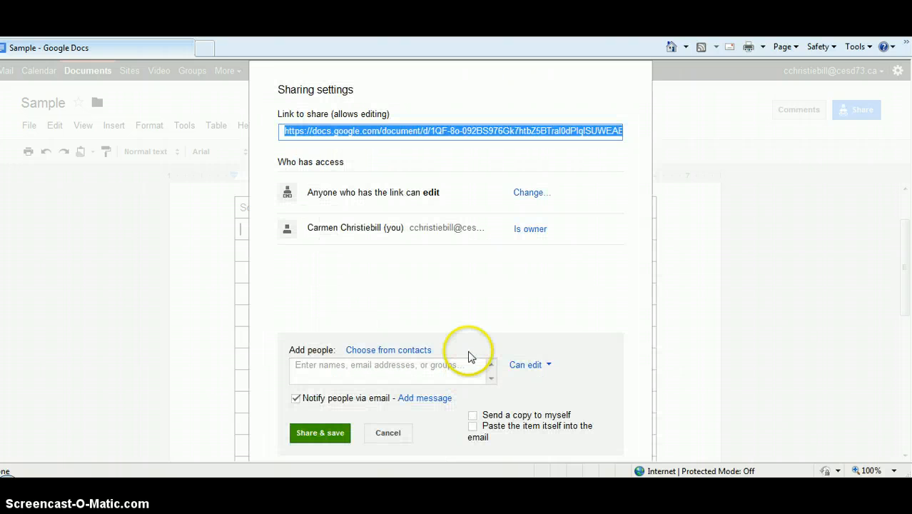
right_click(517, 134)
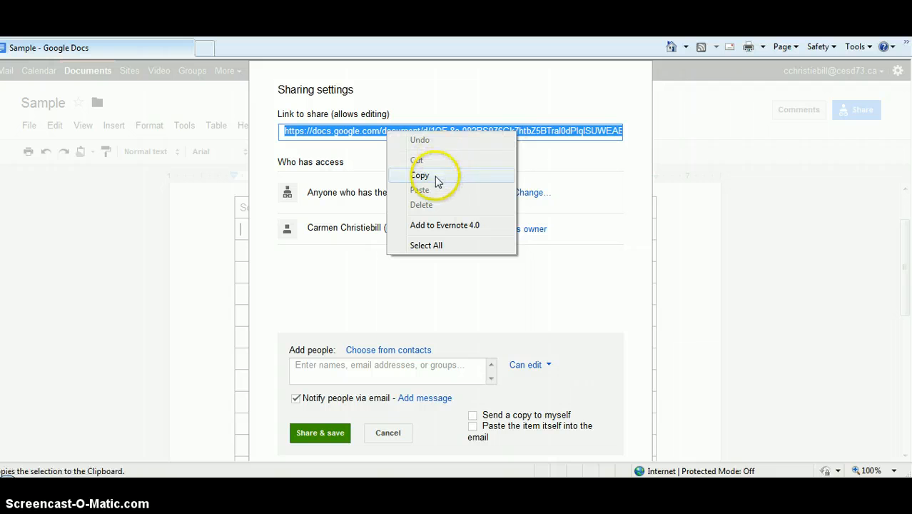
left_click(433, 177)
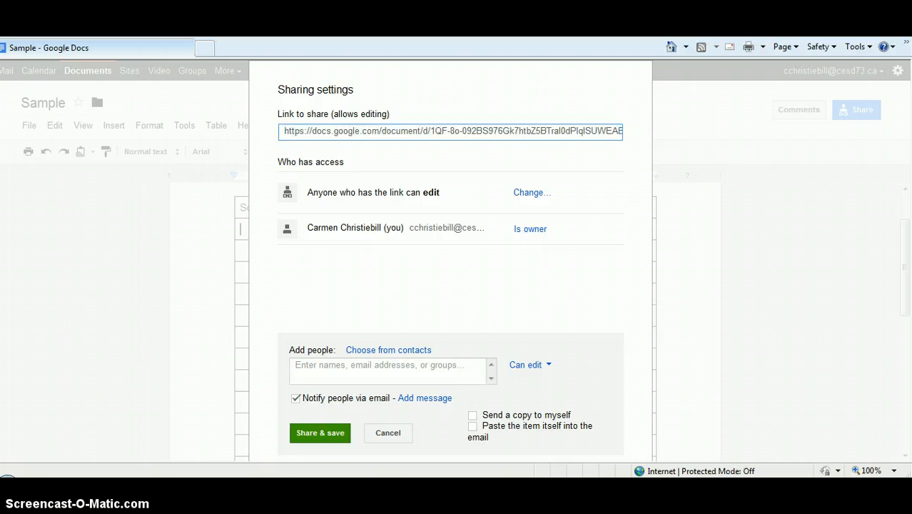
- Switch to Outlook and start a new e-mail to your own work address with the subject "Please fill in"
left_click_drag(911, 413, 477, 87)
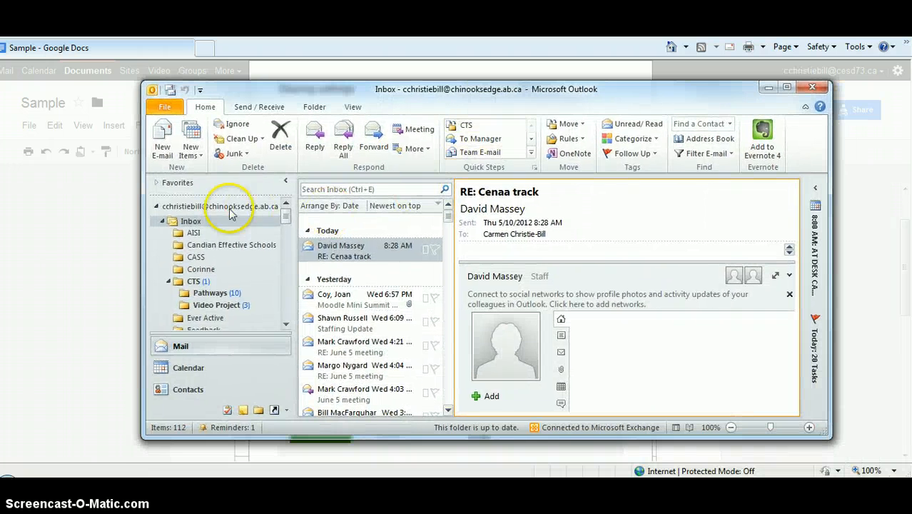
left_click(162, 140)
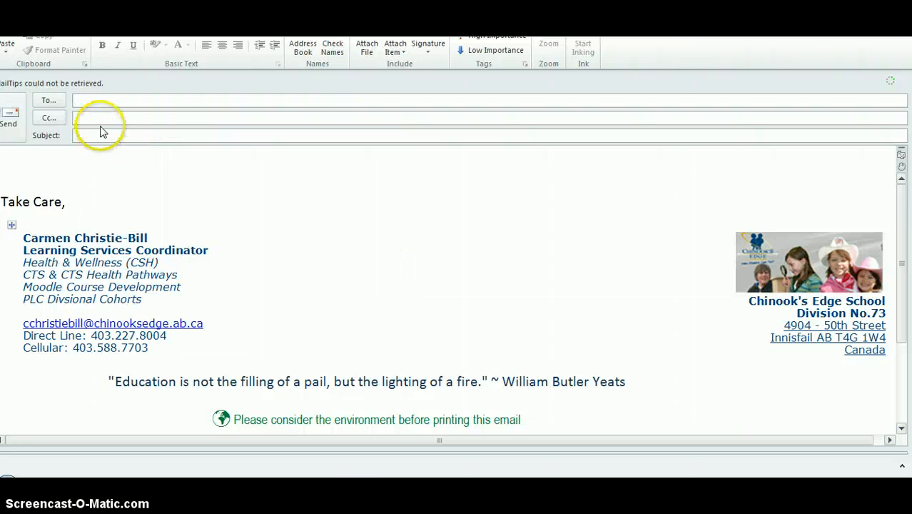
left_click(99, 101)
type("ch")
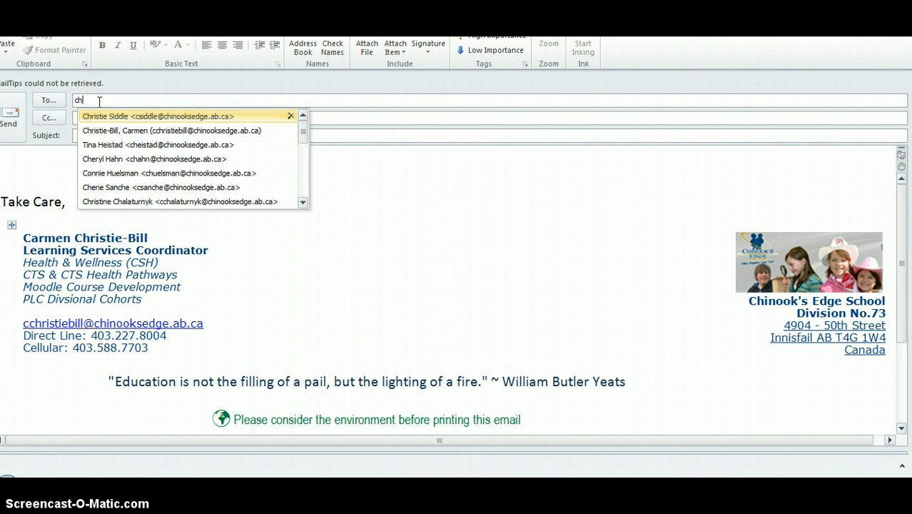
left_click(143, 130)
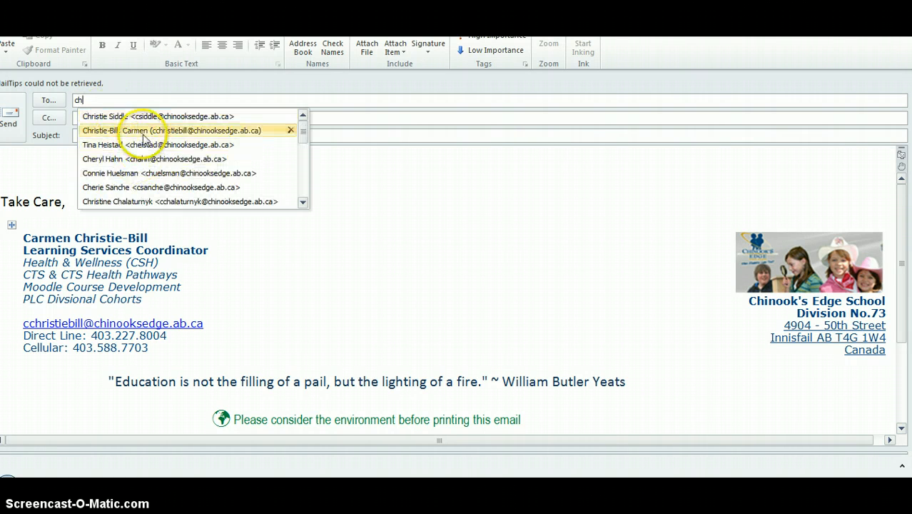
left_click(82, 131)
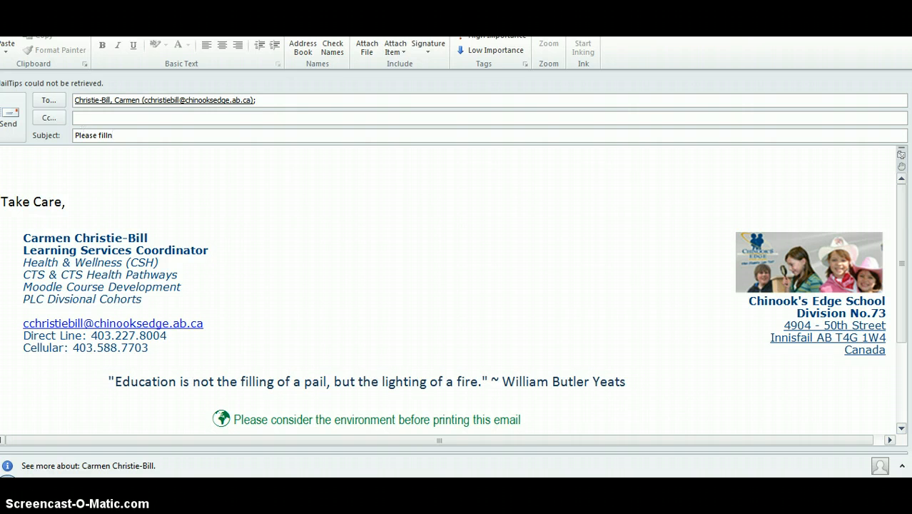
- Paste the copied document link above the signature in the e-mail body and turn it into a hyperlink
left_click(24, 169)
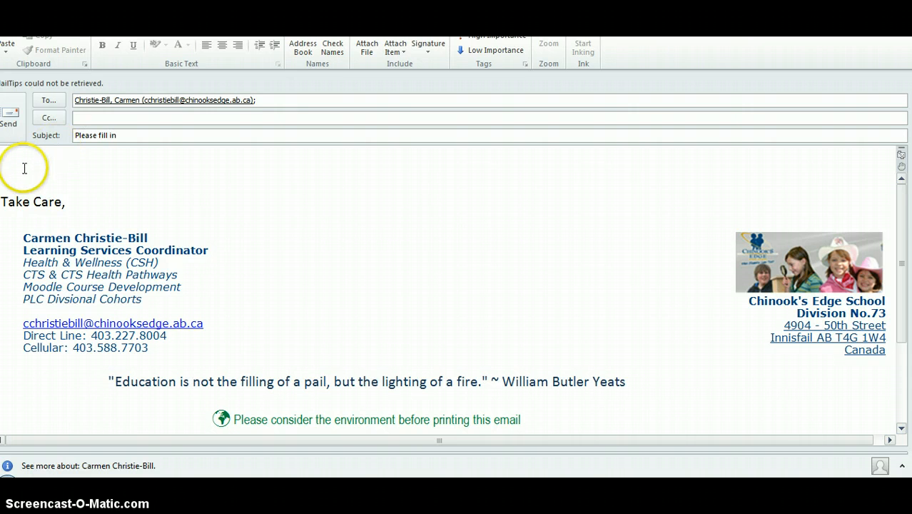
key("ctrl+v")
left_click(62, 169)
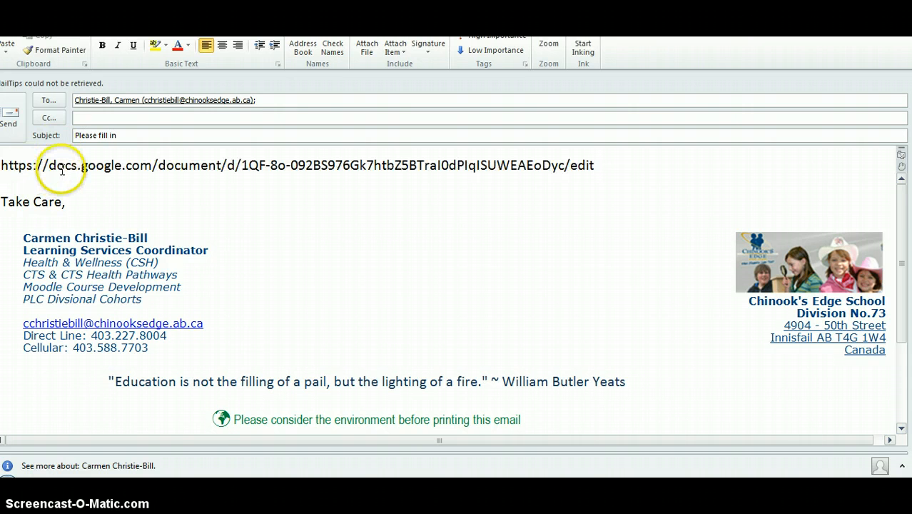
key("Return")
left_click(166, 235)
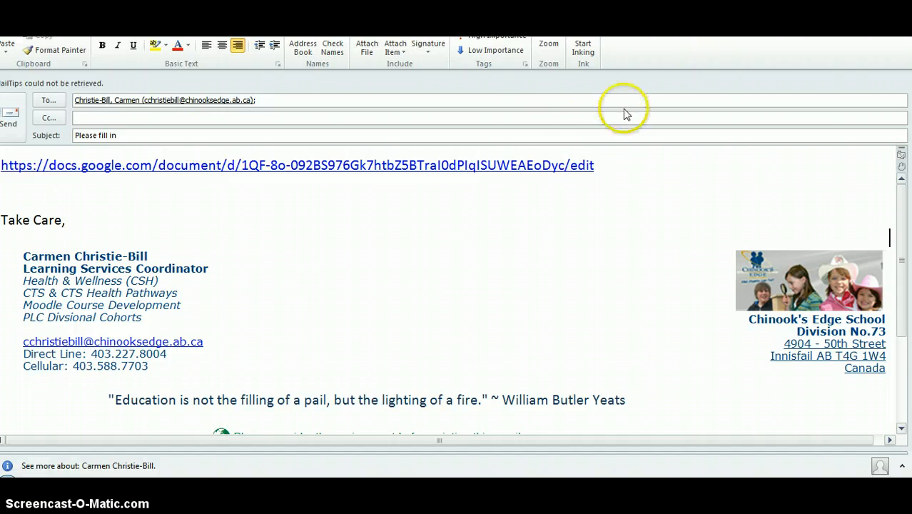
- Put the e-mail draft and the Outlook inbox out of the way and return to the sharing settings in Google Docs
left_click(868, 37)
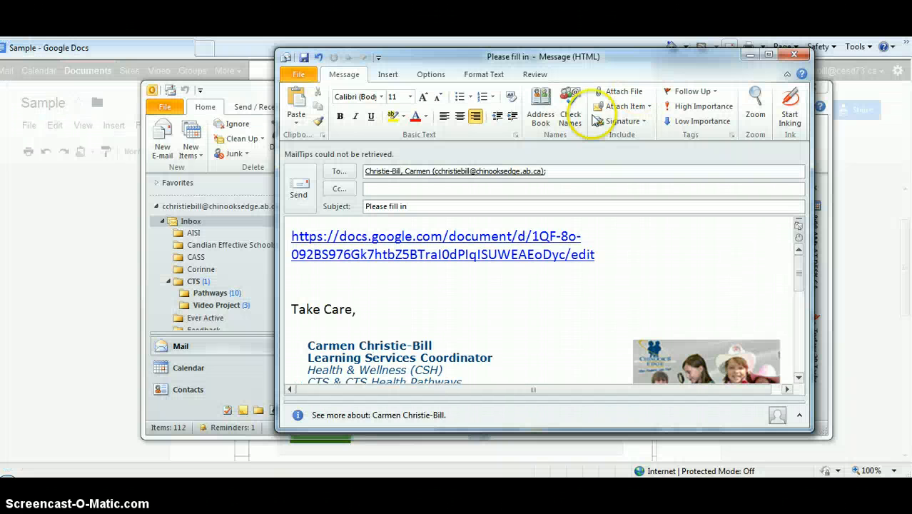
left_click_drag(588, 68, 910, 128)
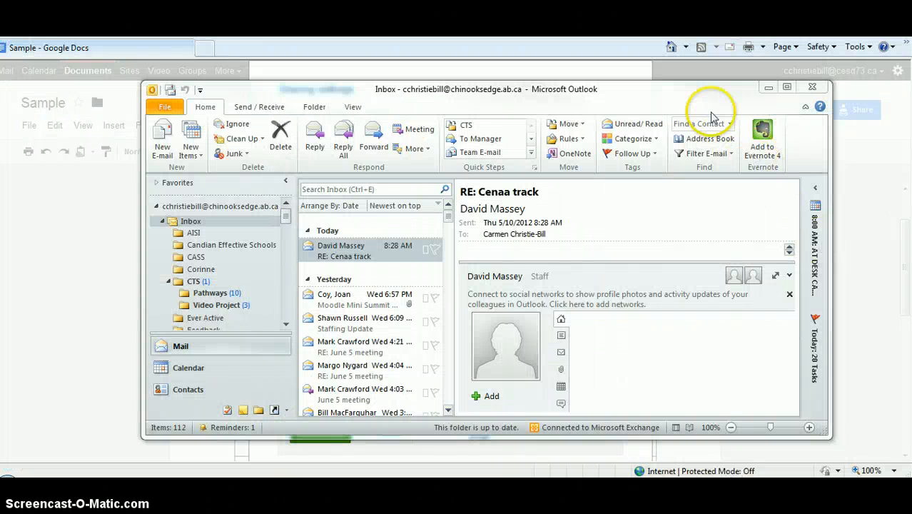
left_click_drag(703, 112, 906, 214)
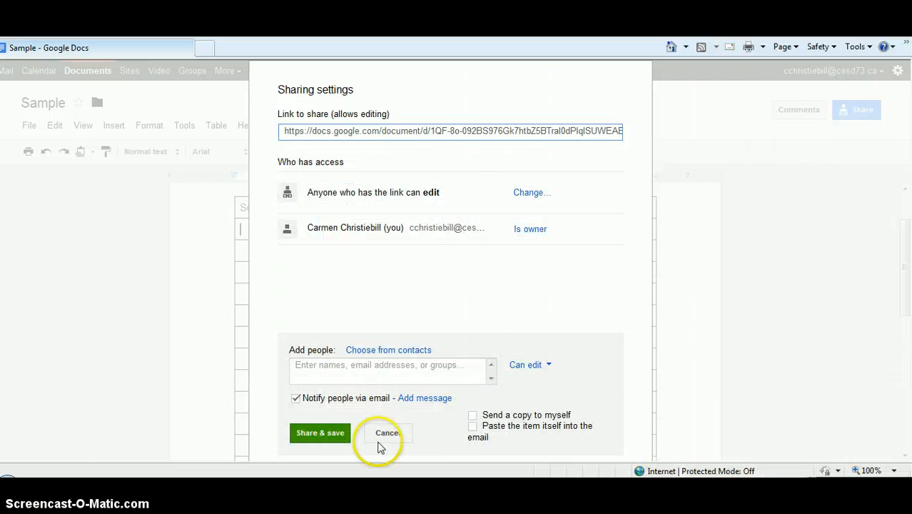
- Close the sharing settings without adding any individual people
left_click(319, 432)
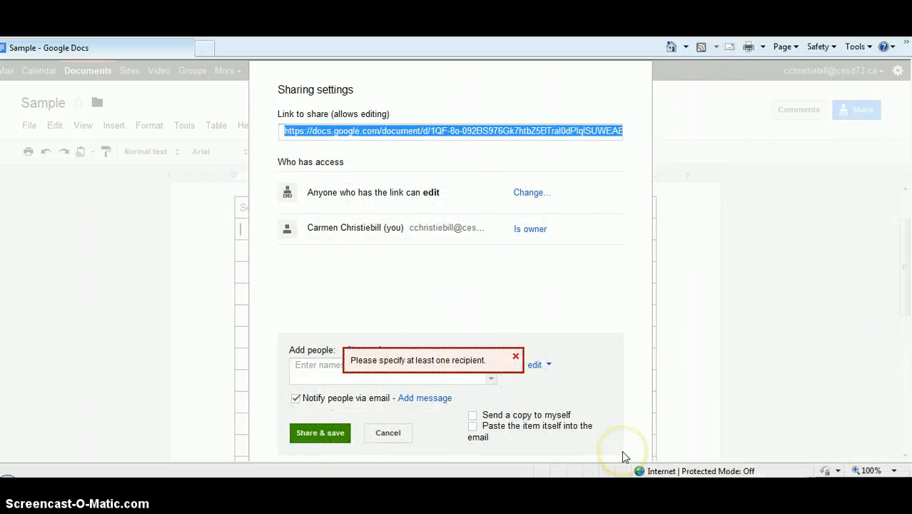
left_click(513, 355)
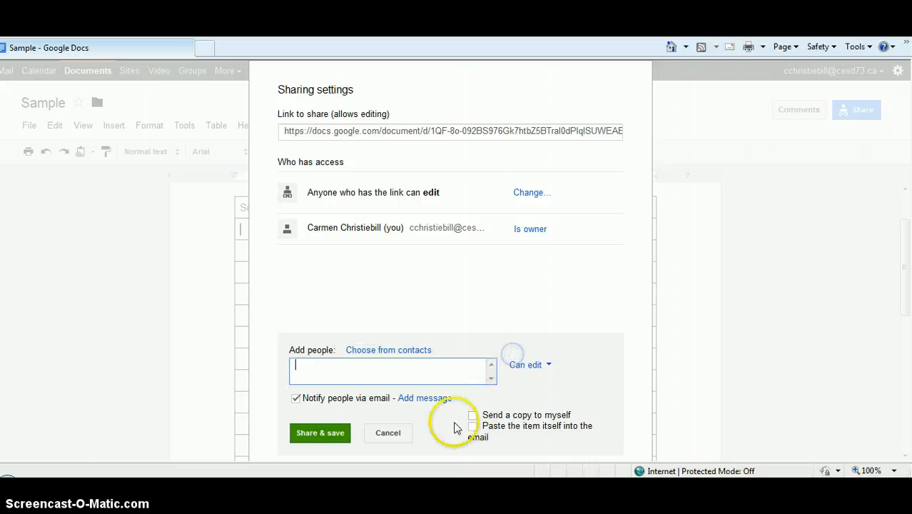
left_click(398, 433)
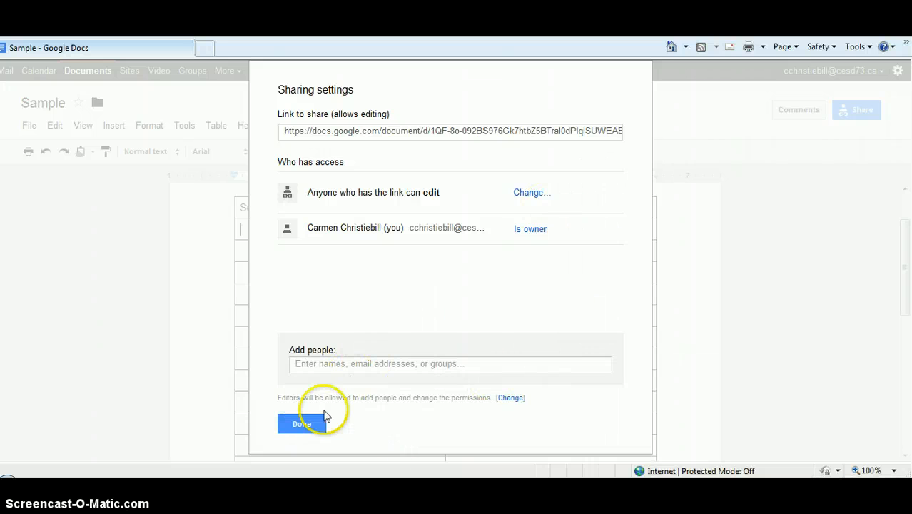
left_click(303, 424)
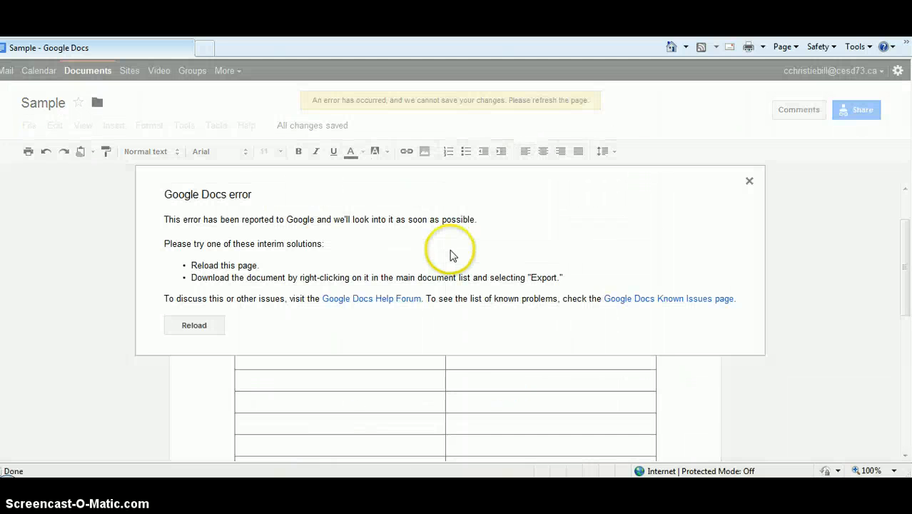
- Reload Google Docs and reopen the Sample document from the document list in a maximized window
left_click(191, 318)
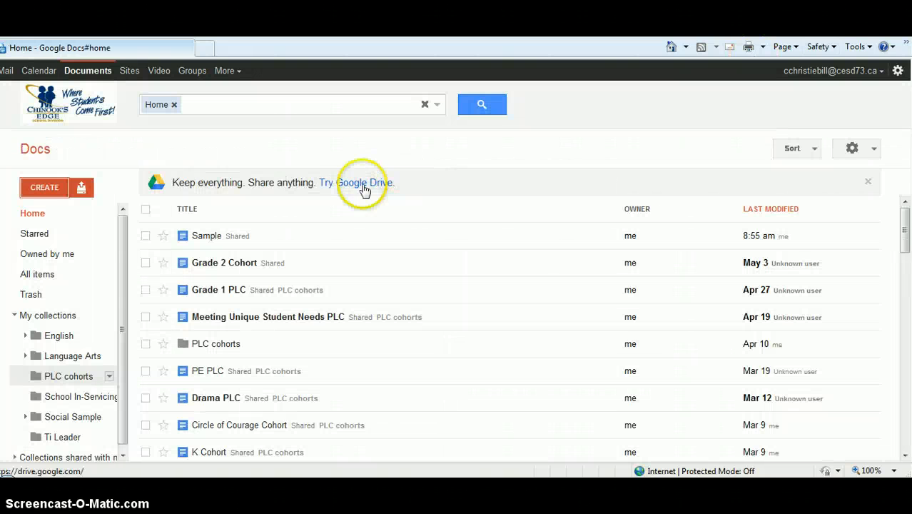
key("F5")
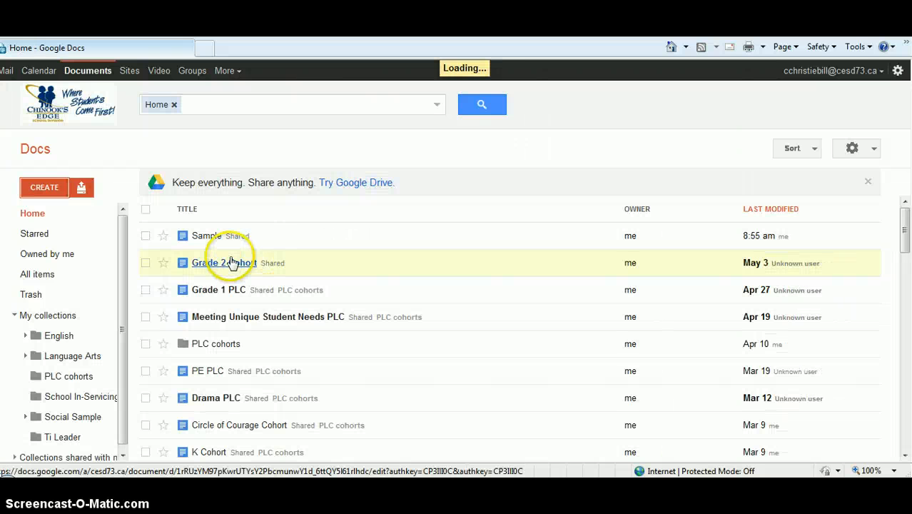
left_click(206, 236)
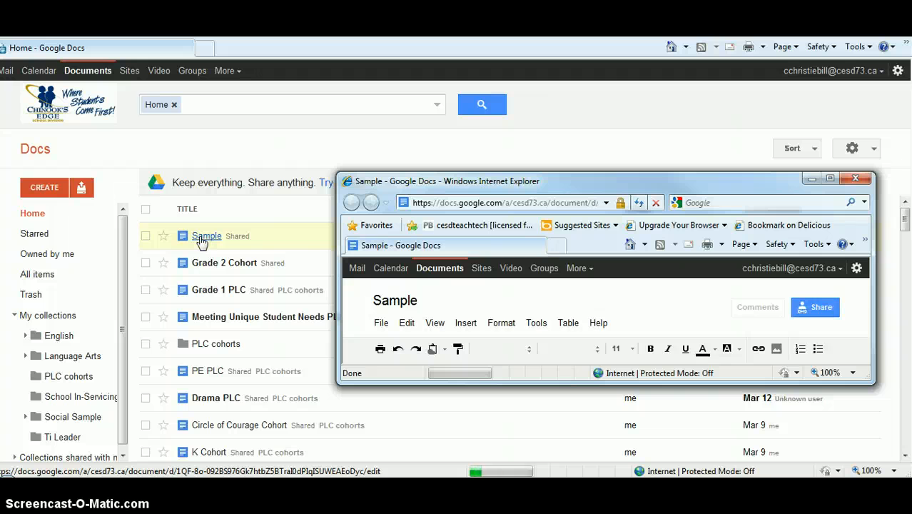
left_click(829, 179)
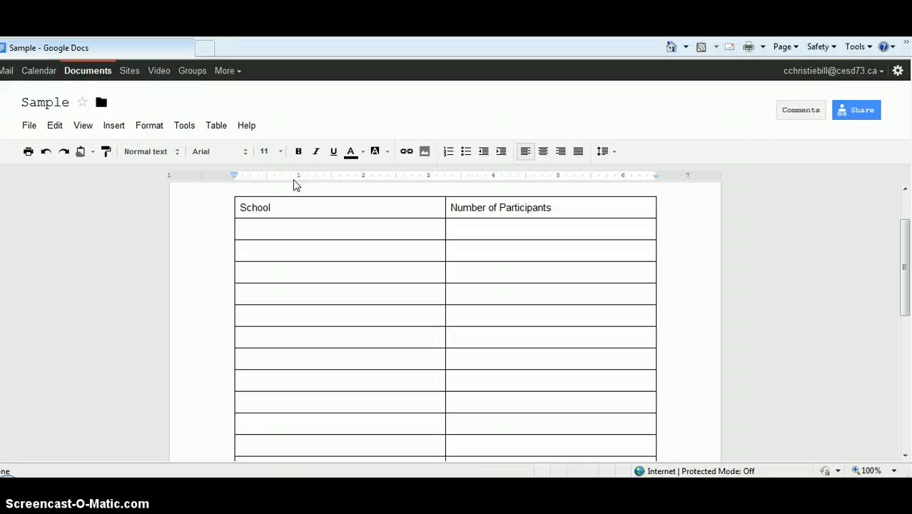
left_click(282, 170)
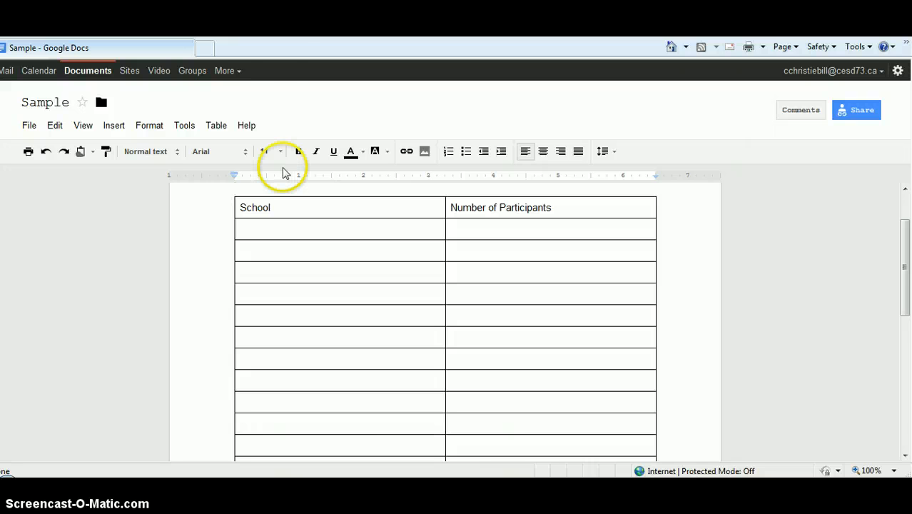